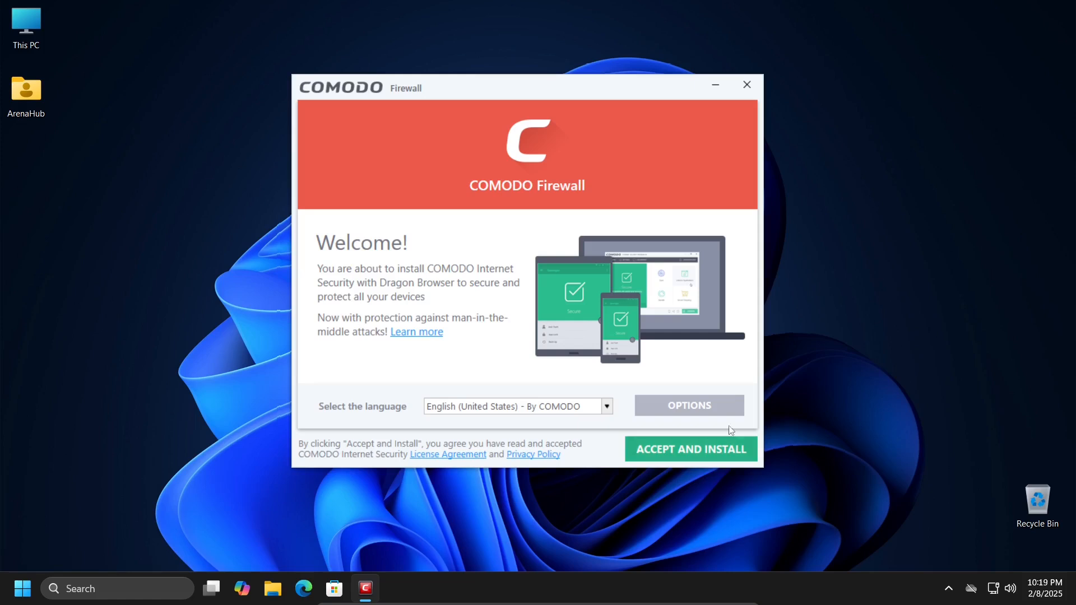
- Turn off the Google Chrome settings import, exclude the COMODO Dragon Web Browser component, and start the installation
click(729, 404)
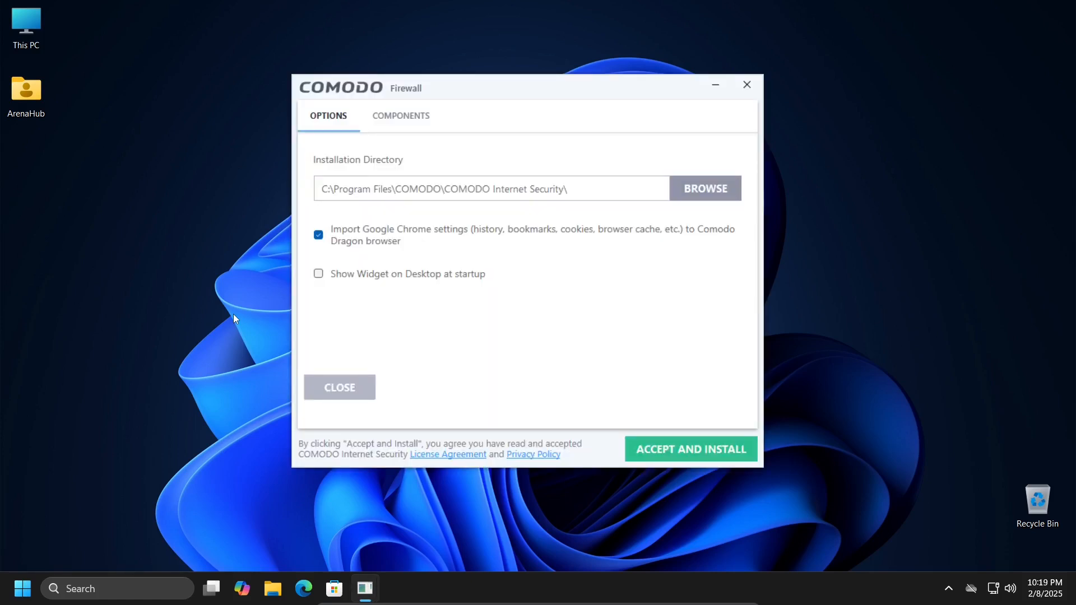
click(319, 236)
click(409, 119)
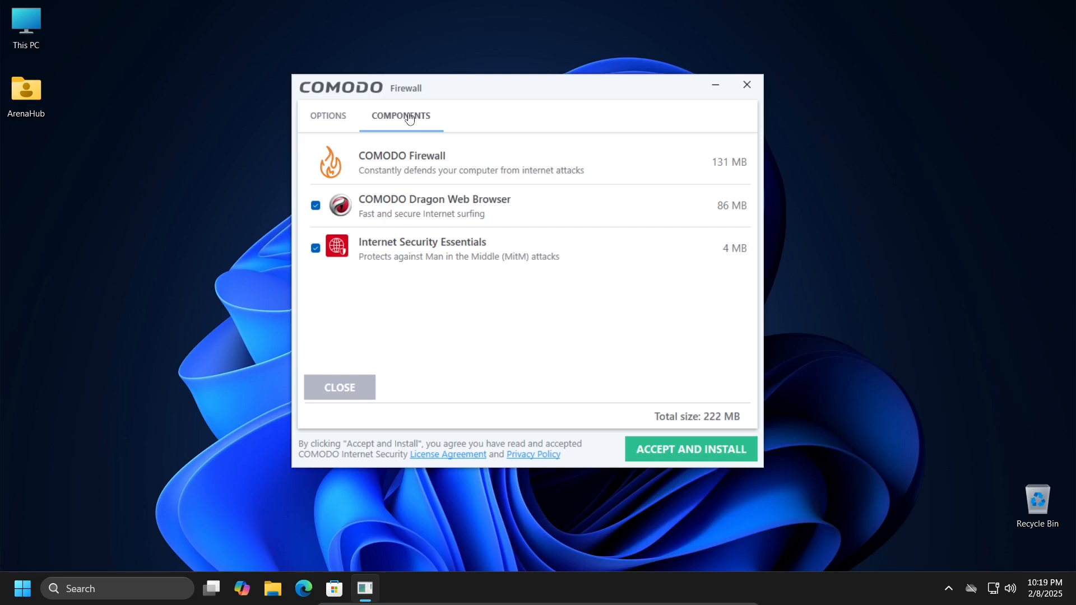
click(316, 208)
click(307, 119)
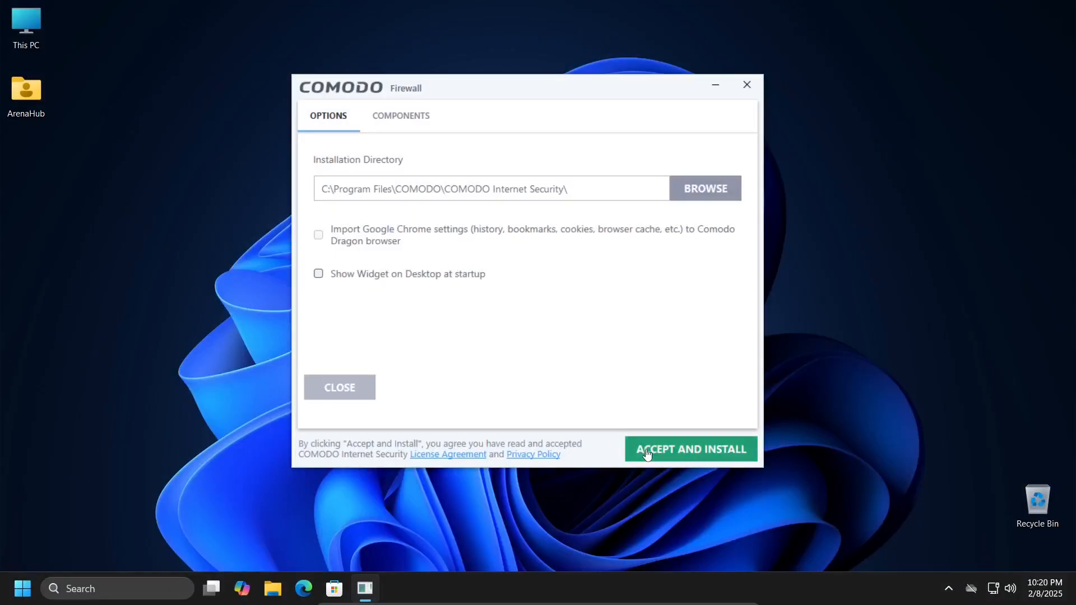
click(643, 452)
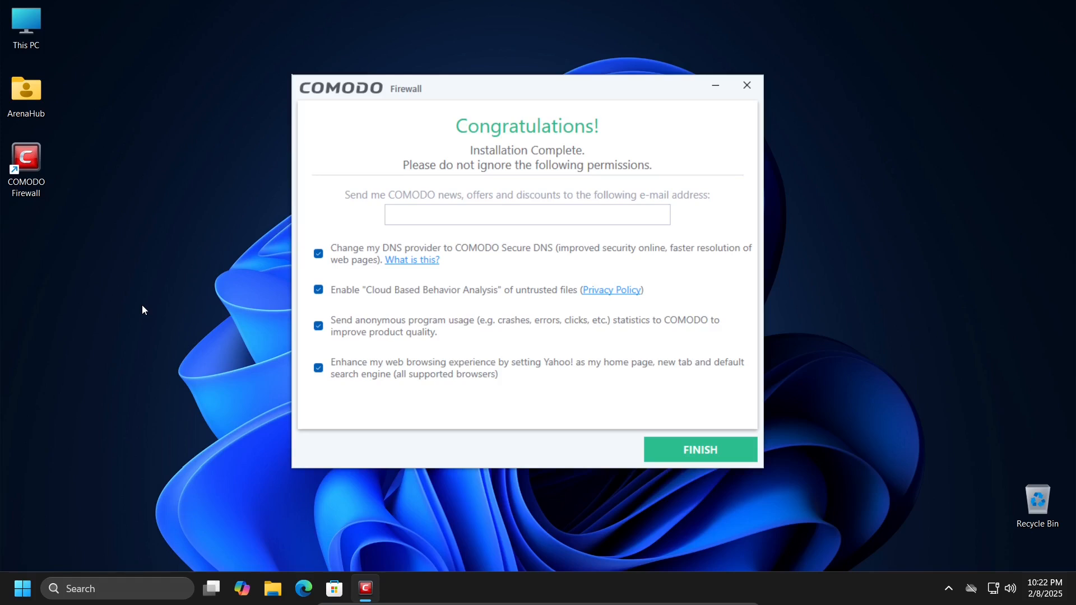
- Finish the setup with COMODO Secure DNS, anonymous usage statistics and the Yahoo! home page declined, and restart the computer
click(318, 256)
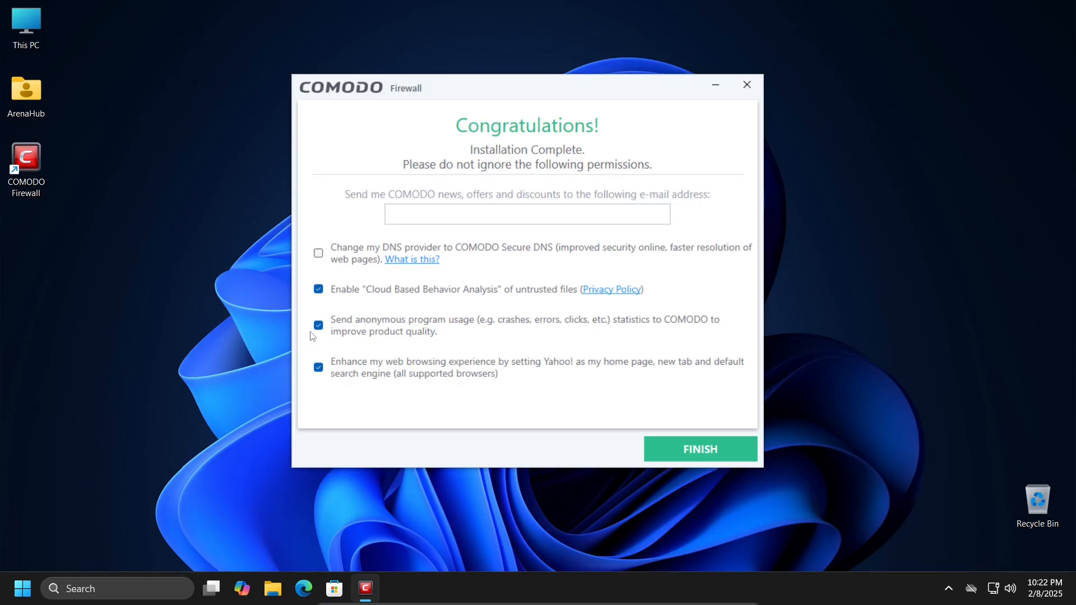
click(317, 331)
click(318, 371)
click(693, 460)
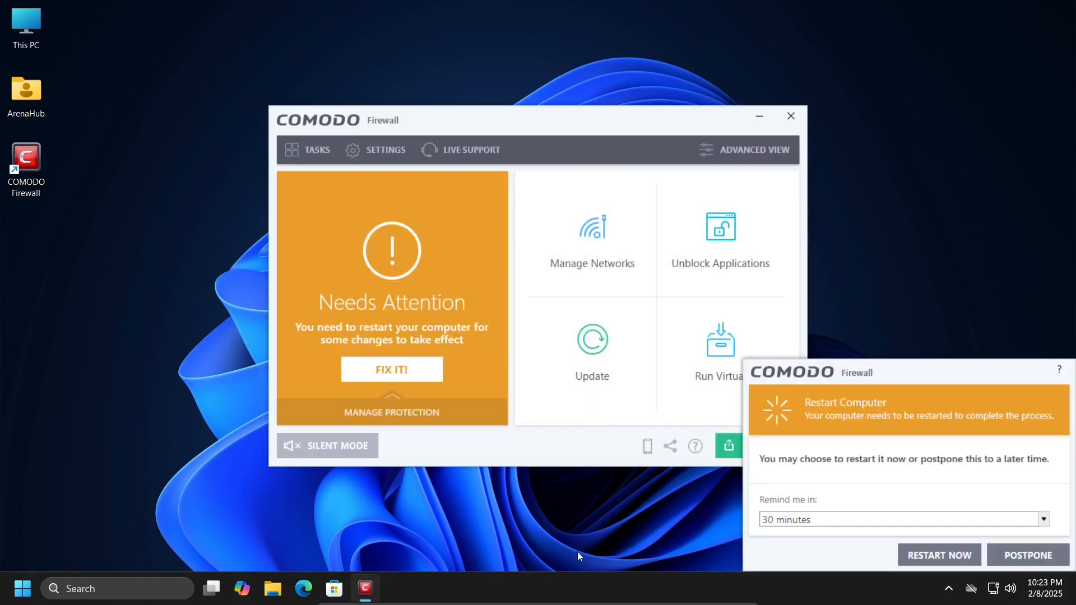
click(919, 553)
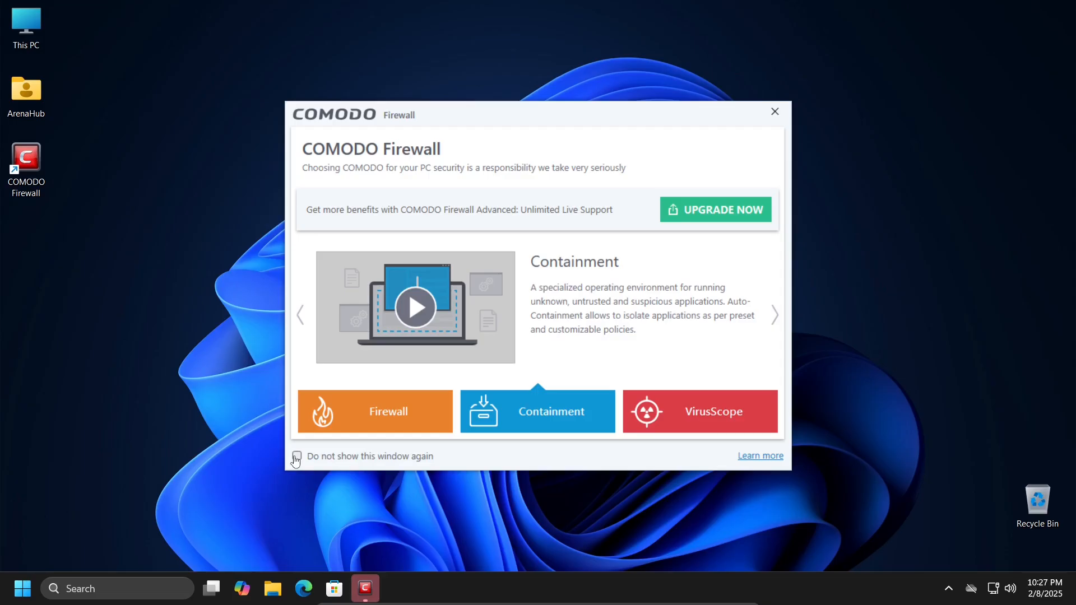
- Set the welcome window not to show again and close it
click(296, 456)
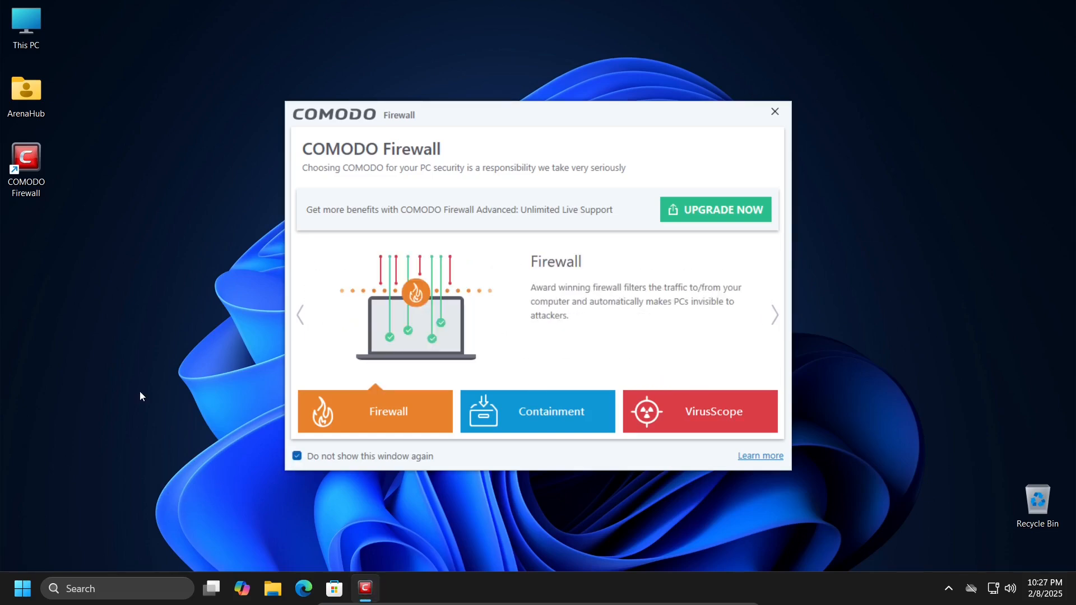
click(775, 112)
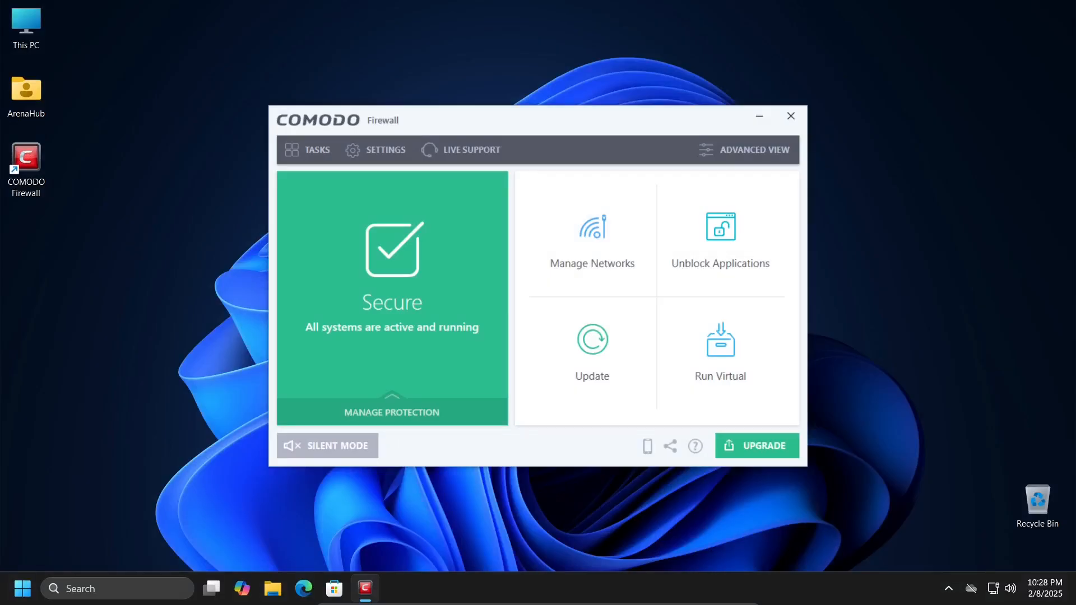
- Run a Rating Scan of the computer from the general tasks and close its results
click(305, 150)
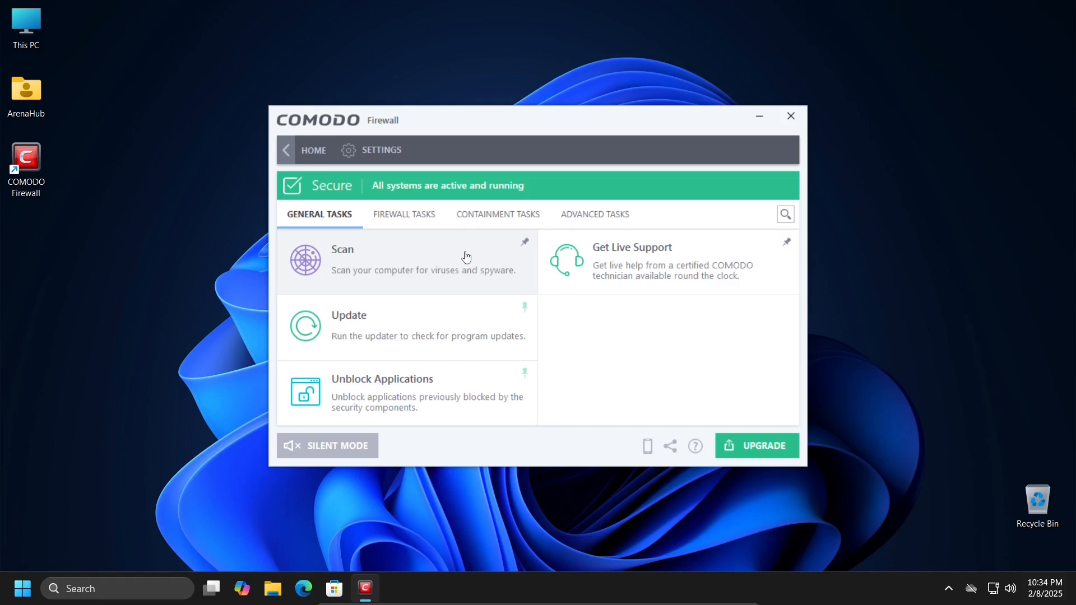
click(445, 262)
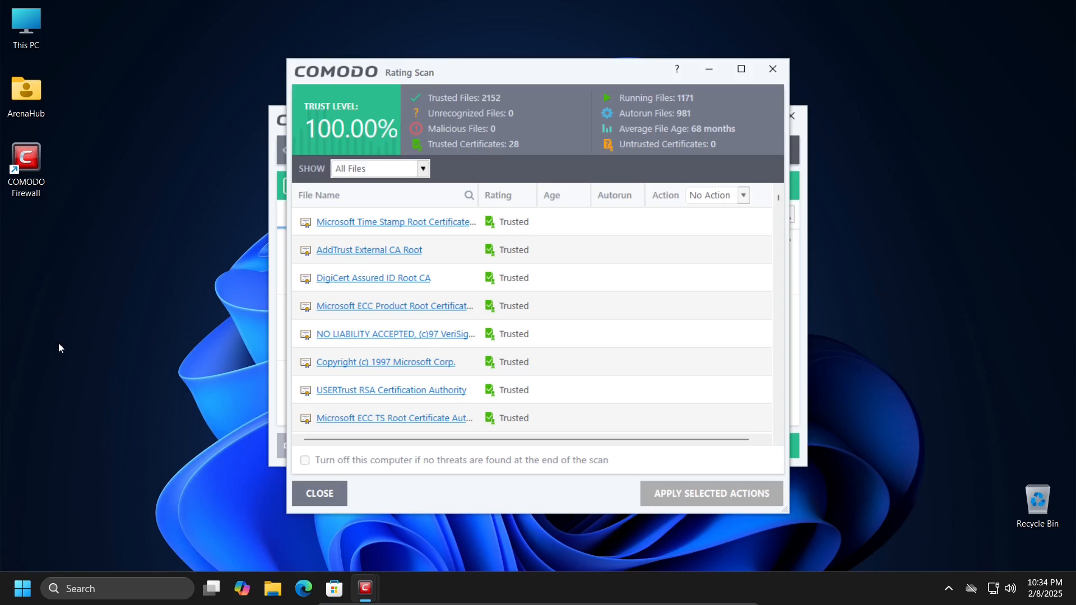
click(318, 494)
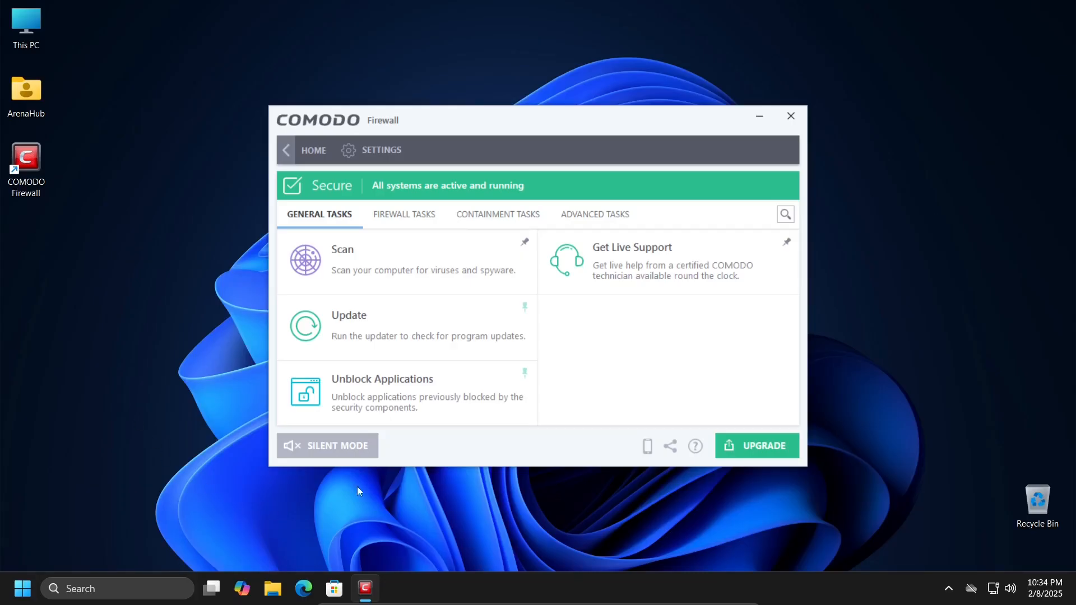
- Review the list of blocked applications, including the file details and file rating of SearchHost.exe, and close the list
click(435, 421)
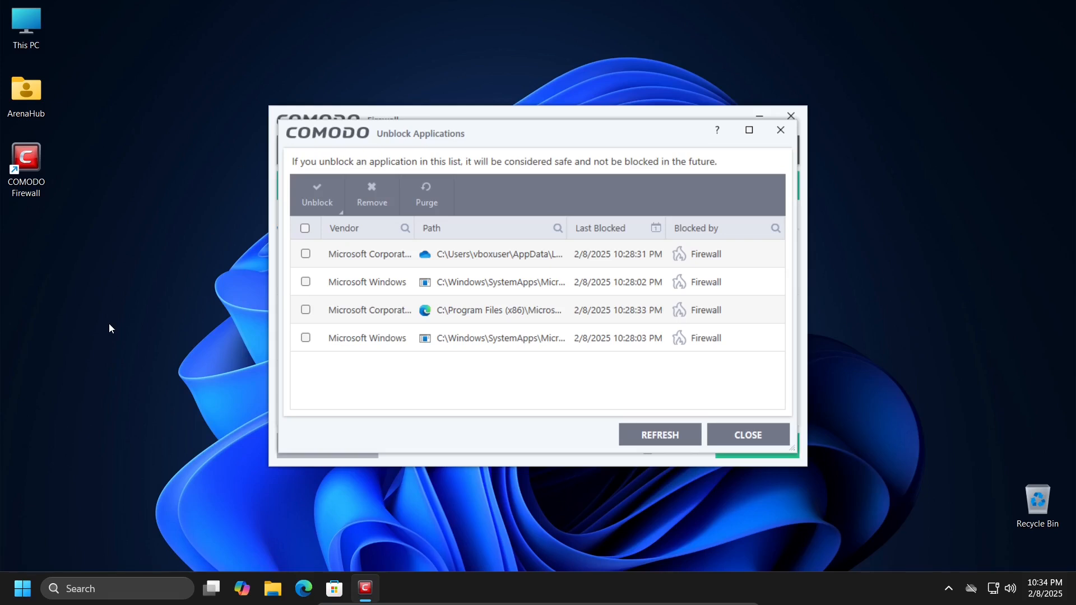
click(749, 130)
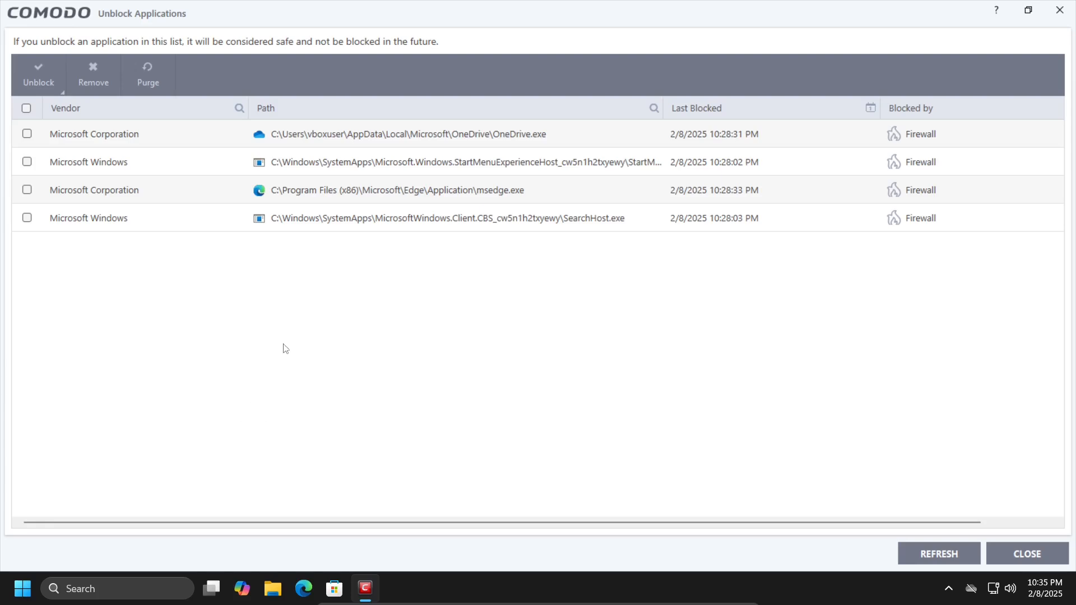
right_click(363, 225)
mouse_move(378, 236)
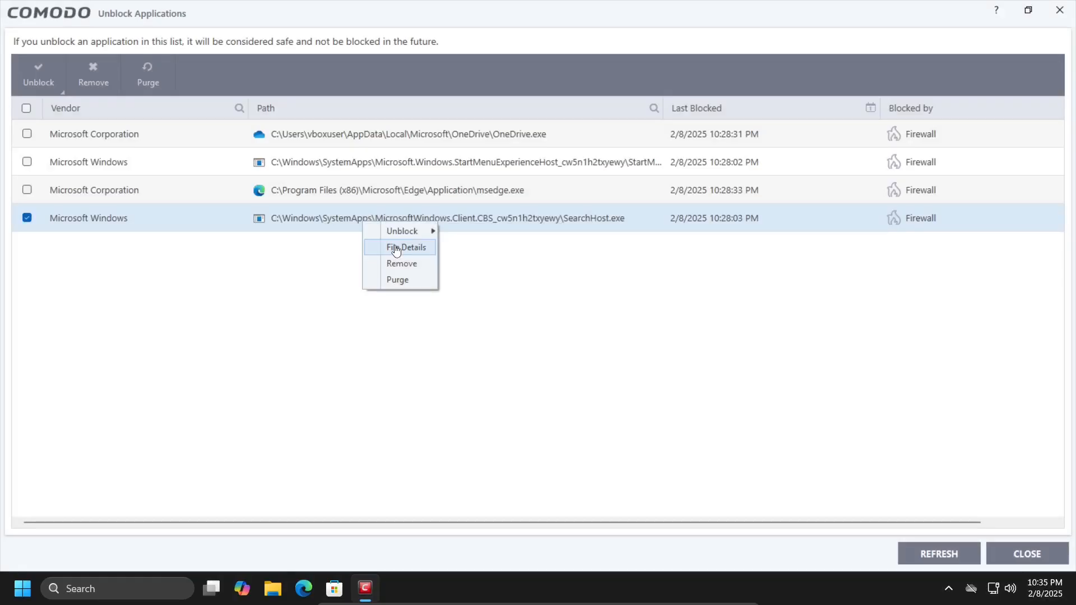
click(386, 246)
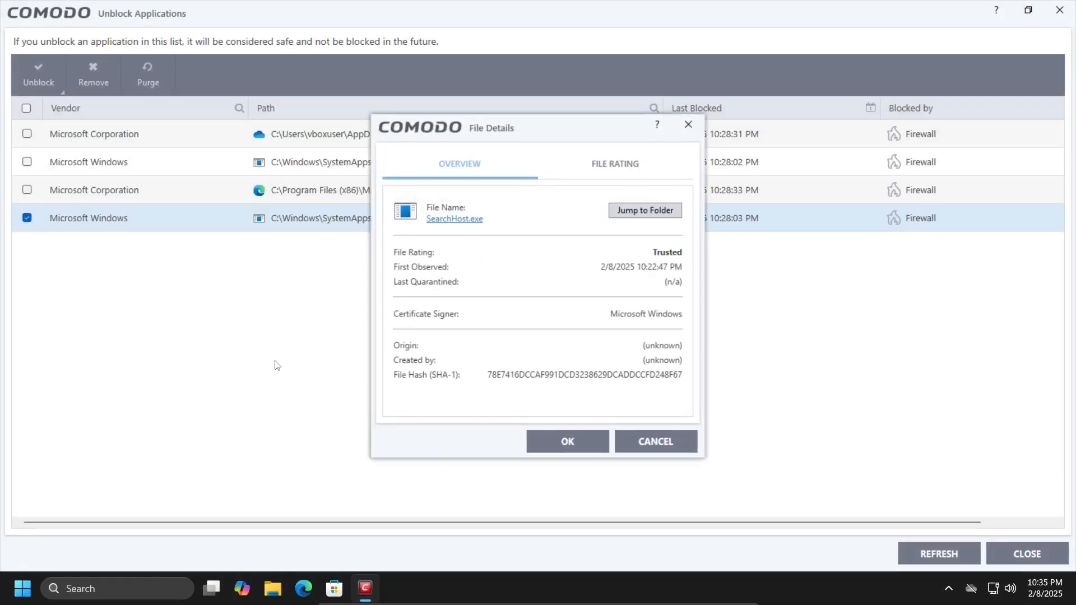
click(597, 164)
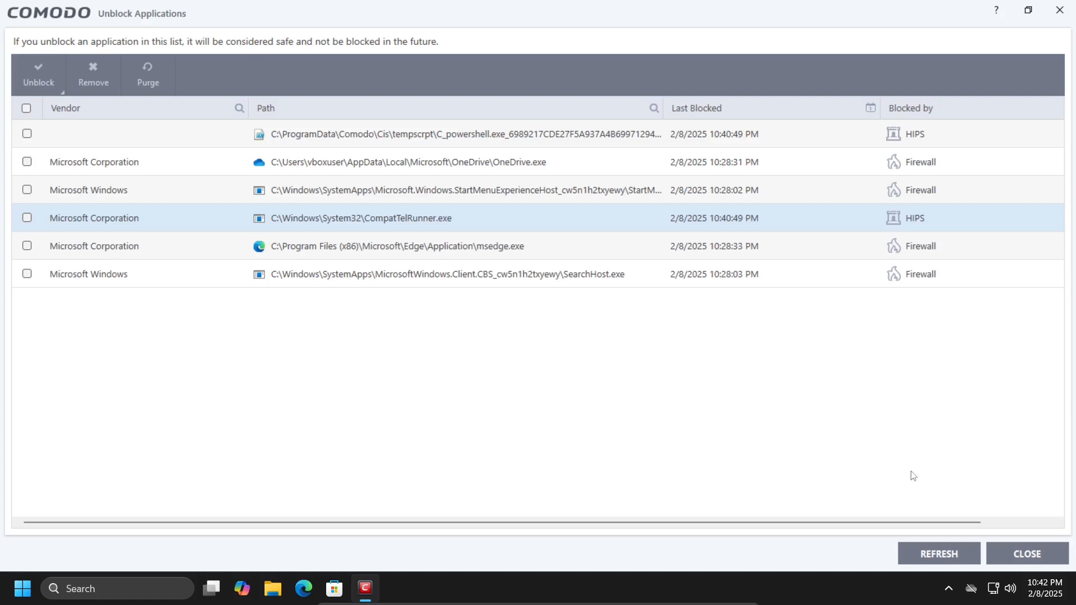
click(1026, 554)
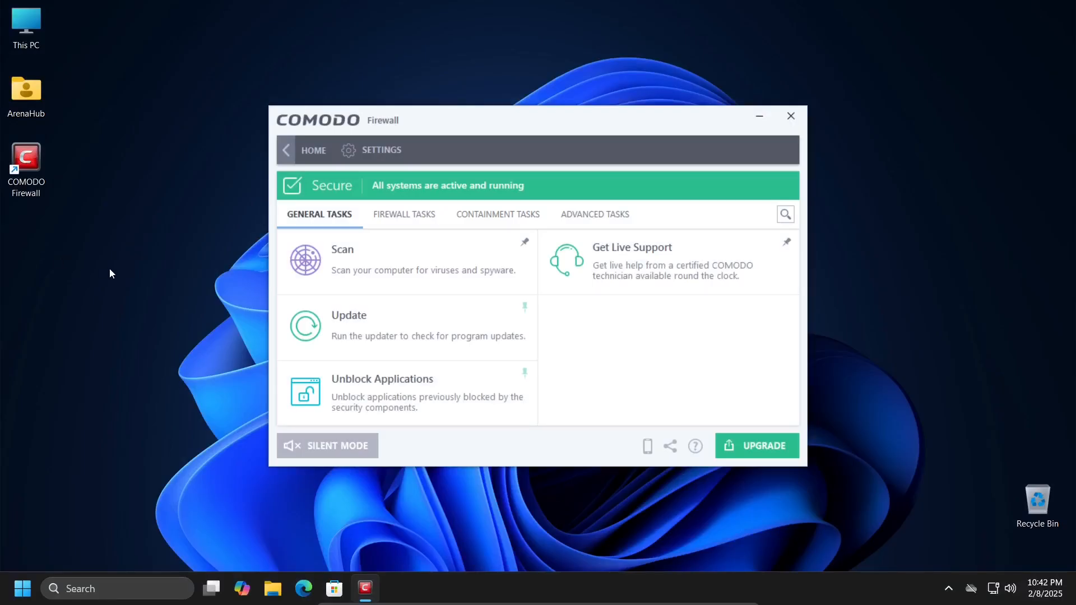
- Look at the Run Virtual and Reset the Container options among the containment tasks
click(482, 214)
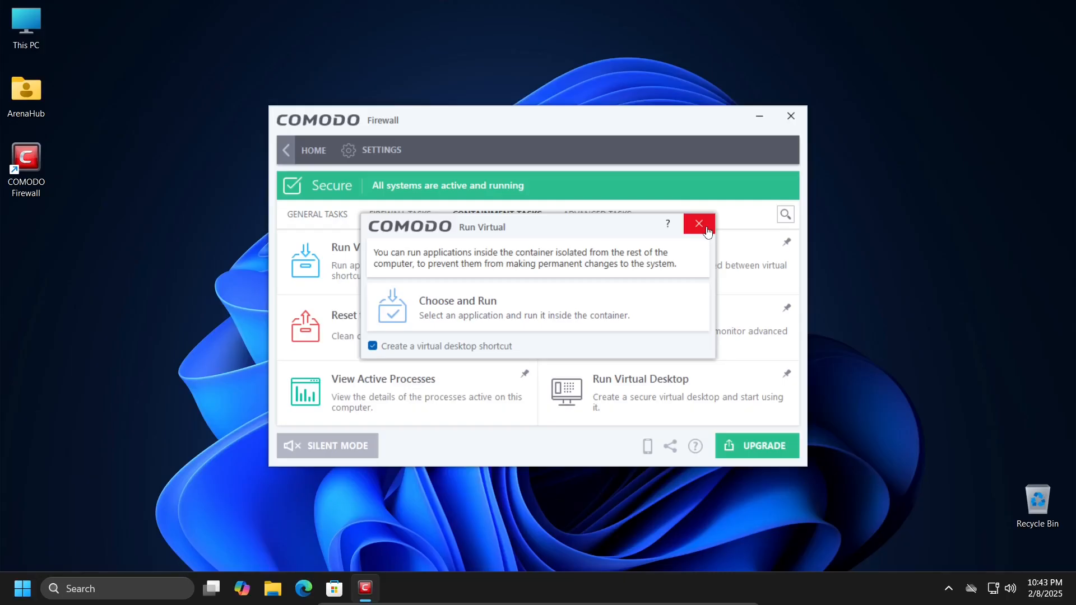
click(708, 230)
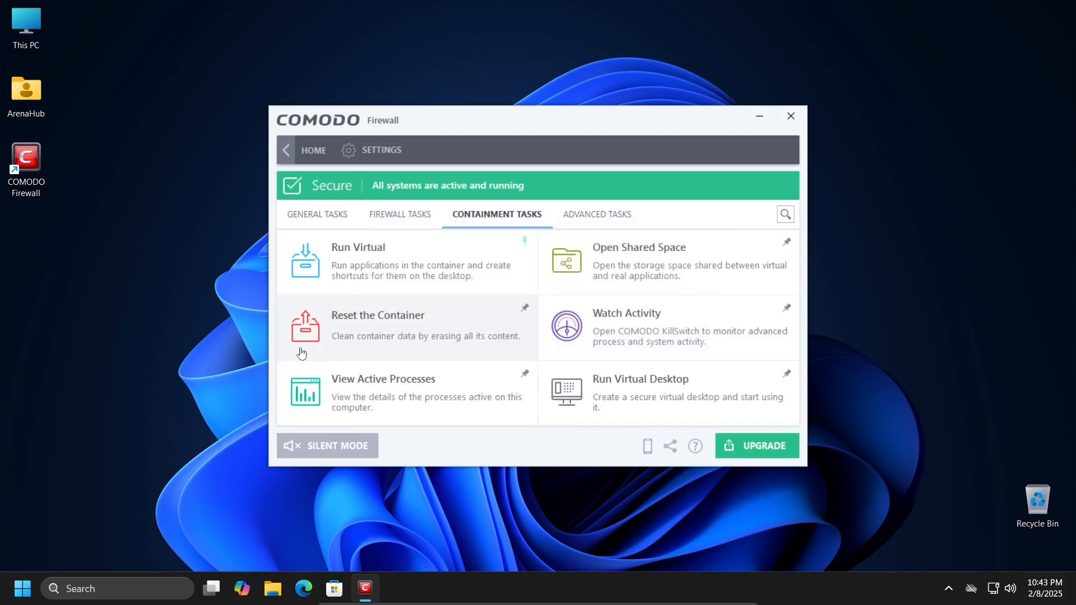
click(360, 340)
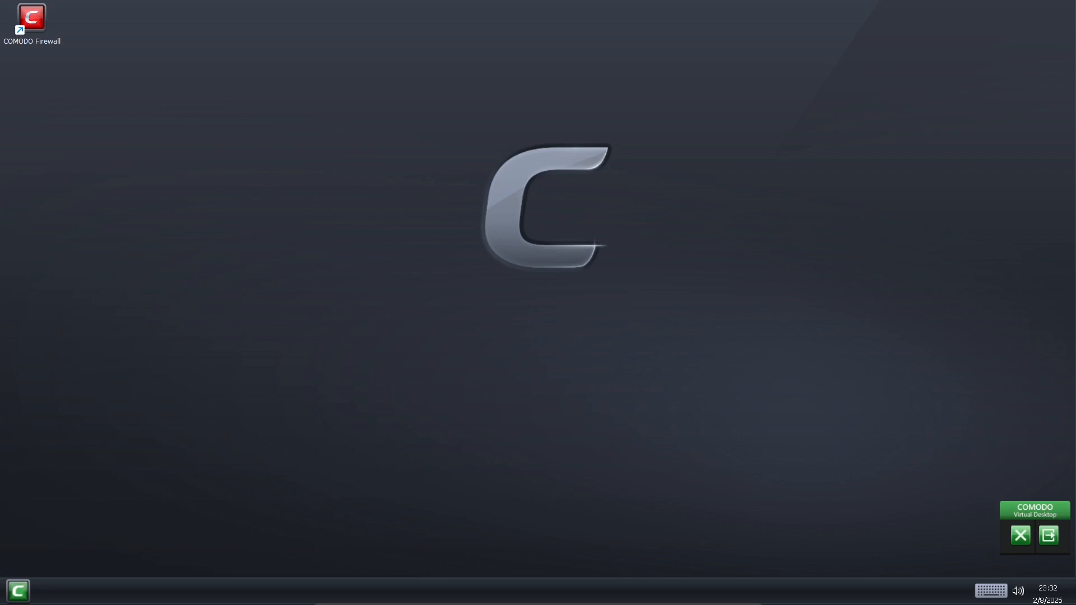
- Inspect the virtual desktop's start menu, switch back to the Windows view, and close the virtual desktop
click(19, 591)
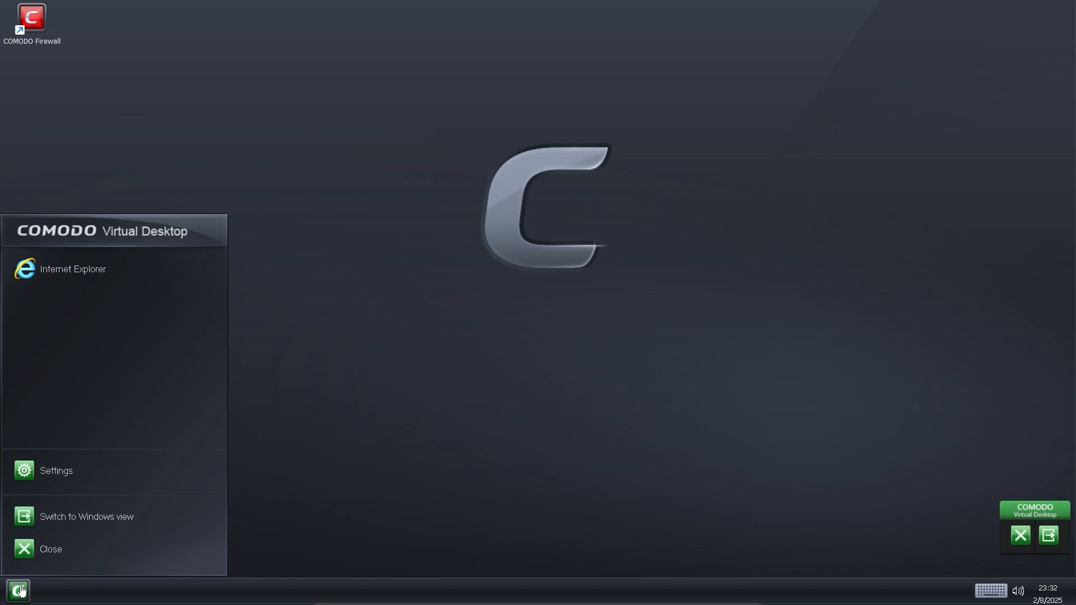
click(453, 338)
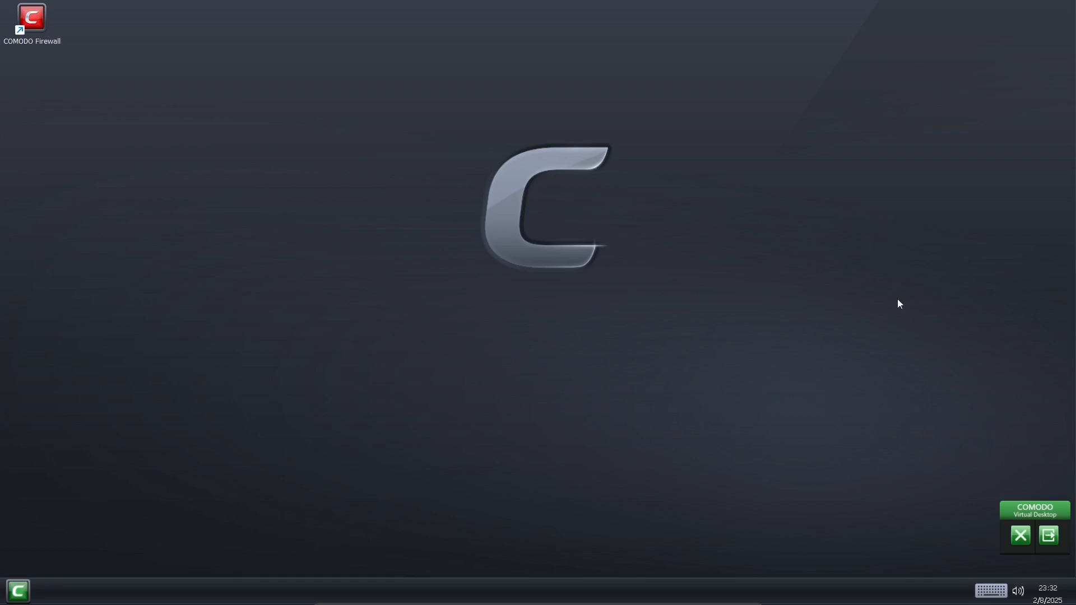
click(1049, 535)
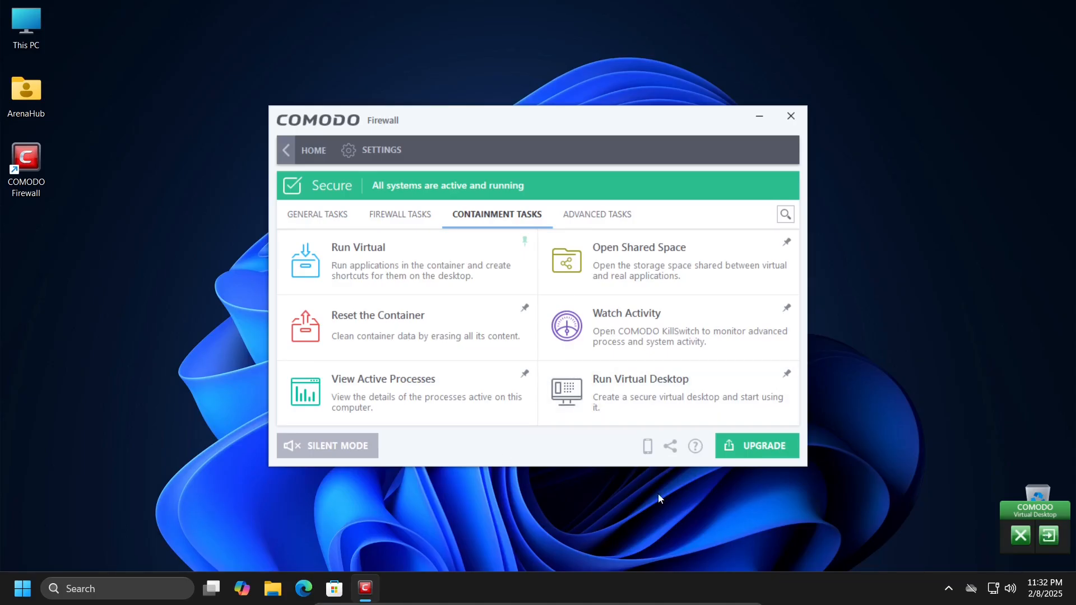
click(1017, 536)
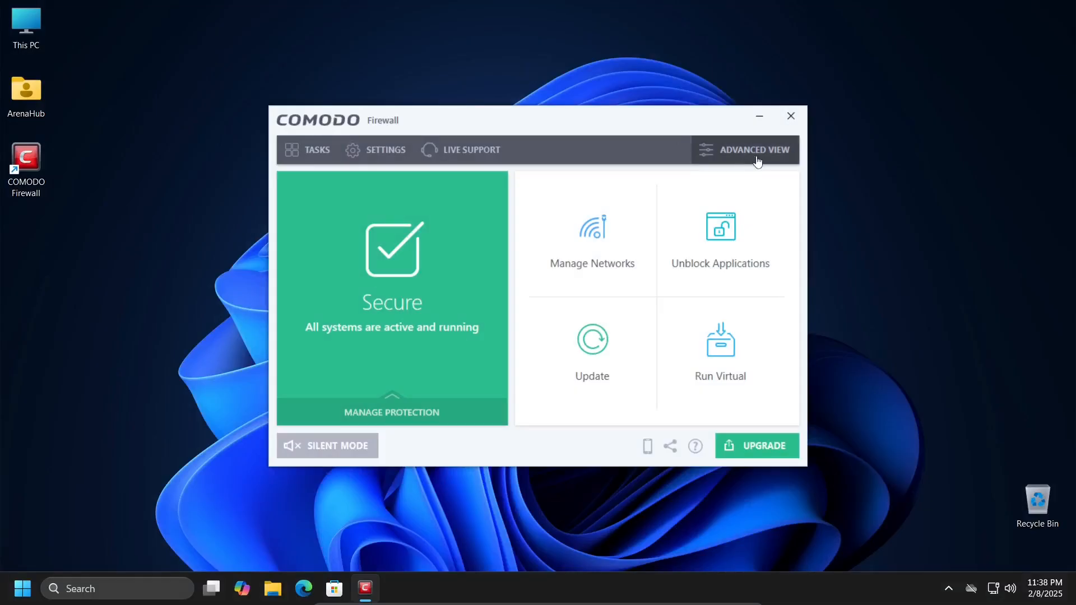
- Switch the main window to Advanced View and answer the HIPS alert for CompatTelRunner.exe with Block, Terminate and Reverse
click(754, 157)
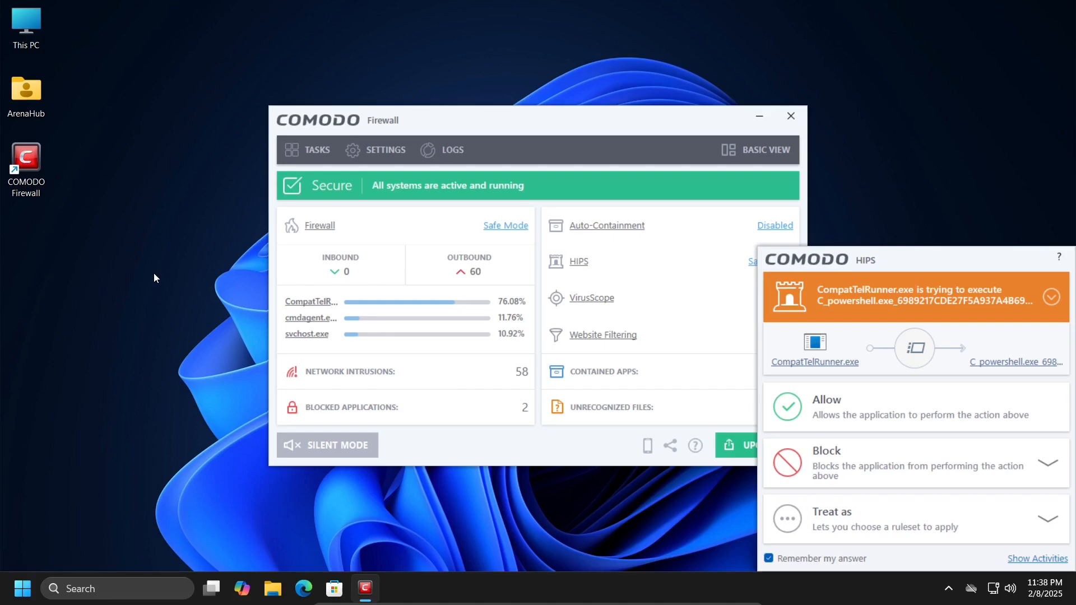
click(869, 465)
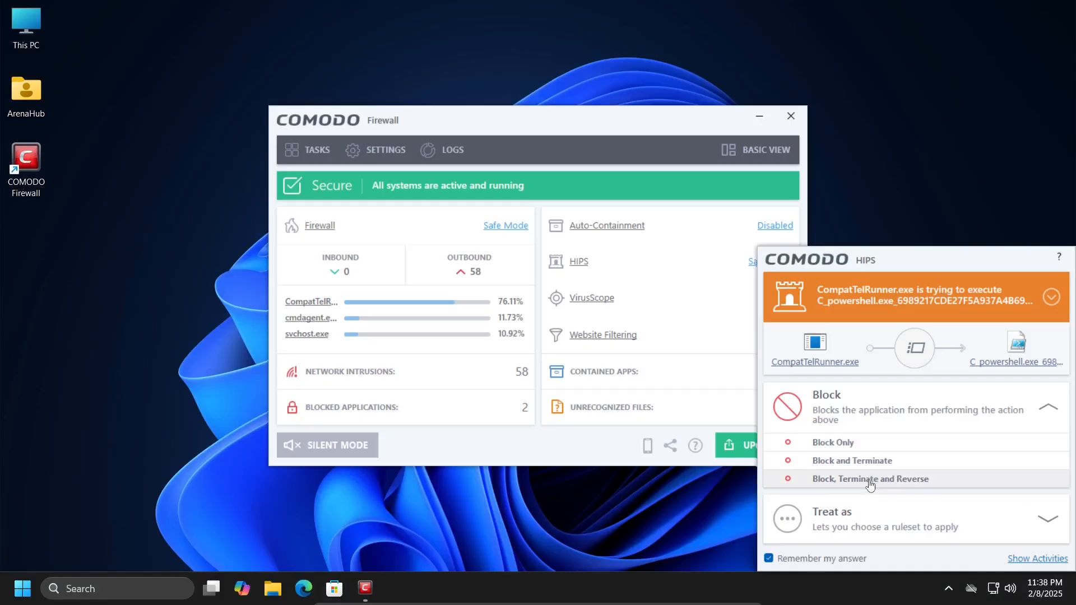
click(950, 480)
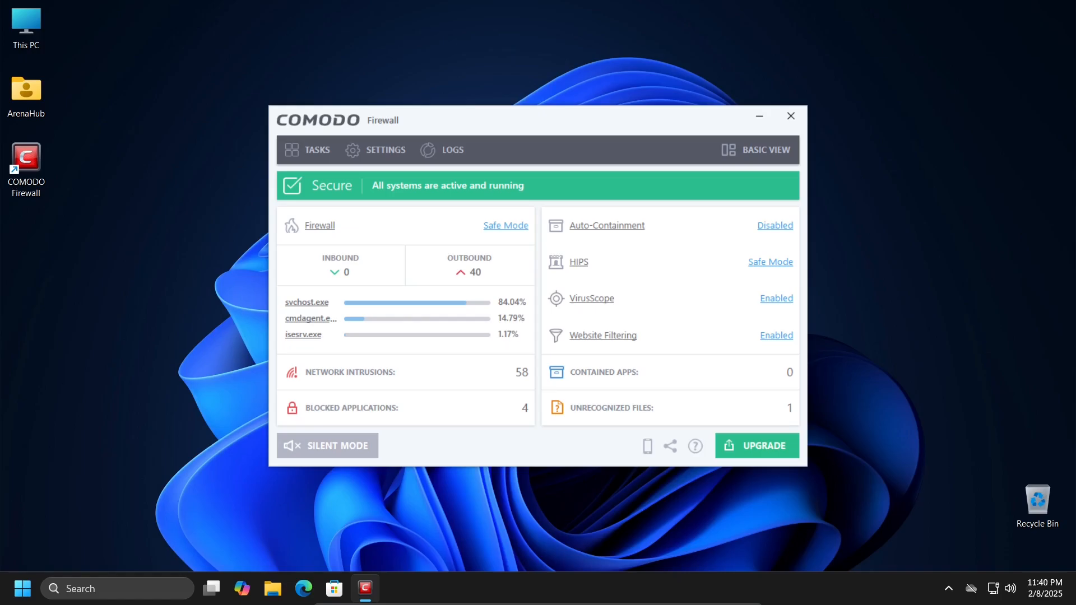
- Set the Trustconnect alerts in the advanced Firewall Settings to Public and Unsecured Wireless Networks
click(375, 150)
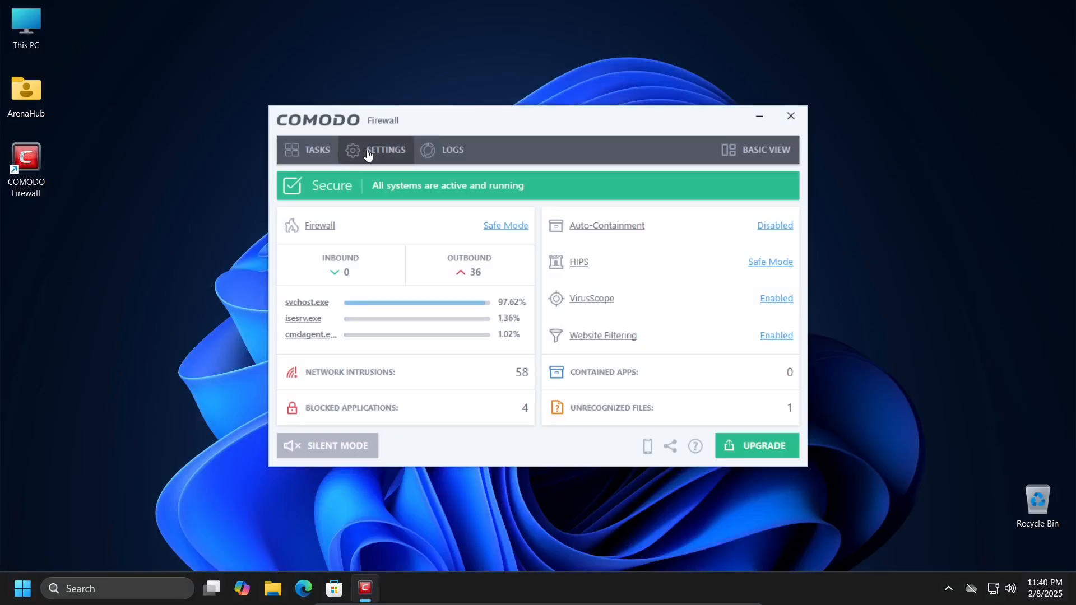
click(367, 156)
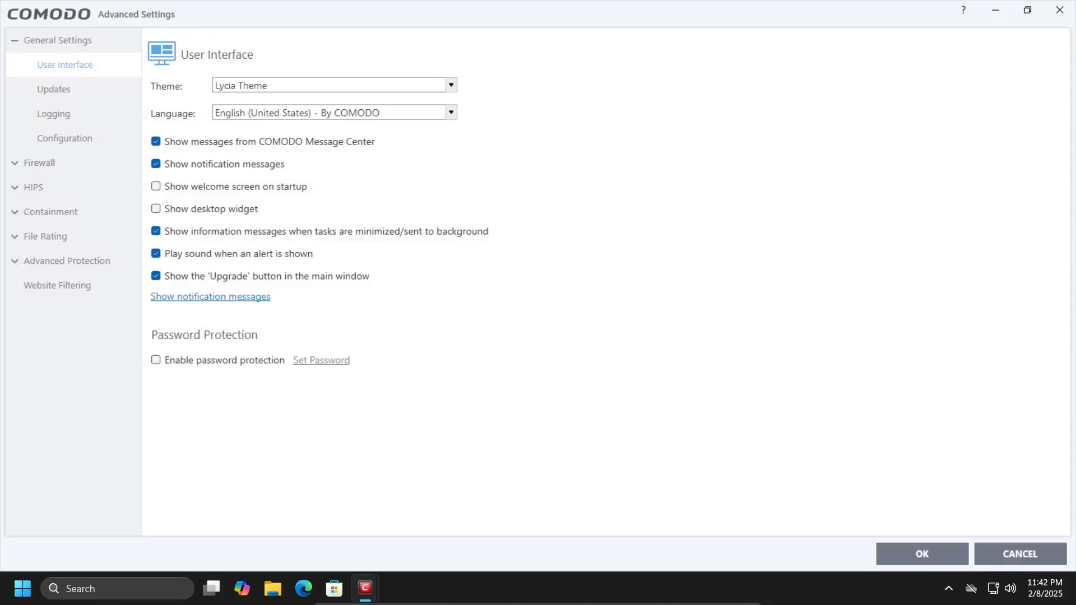
click(59, 168)
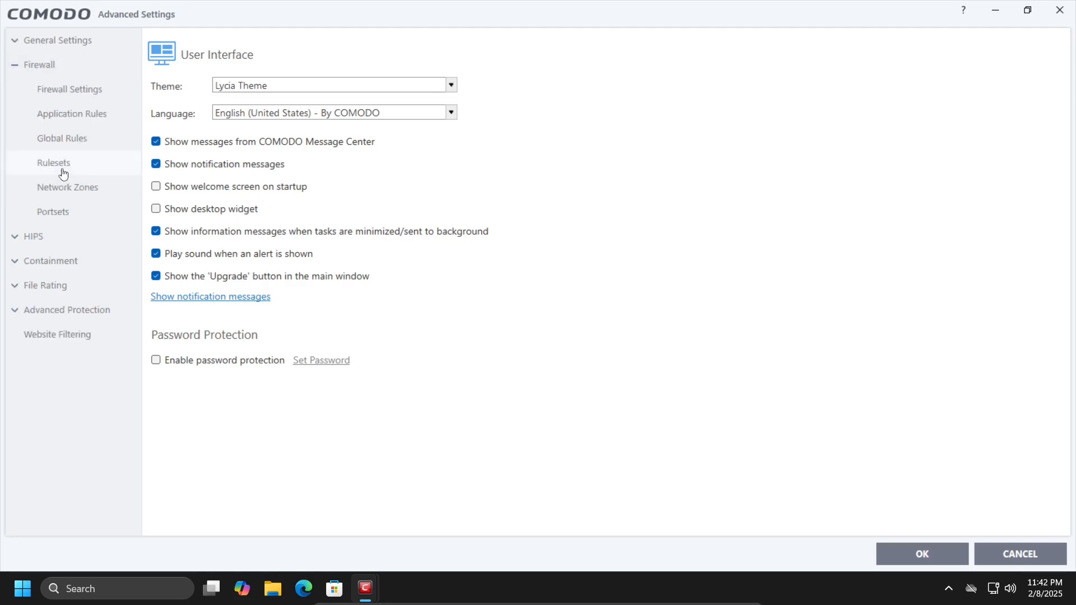
click(82, 91)
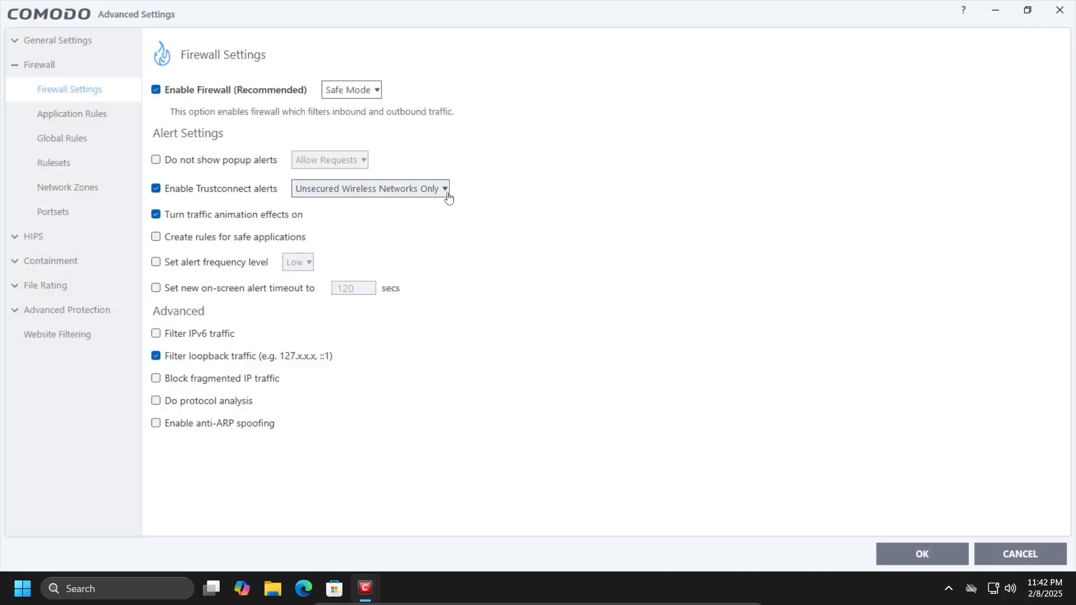
click(446, 189)
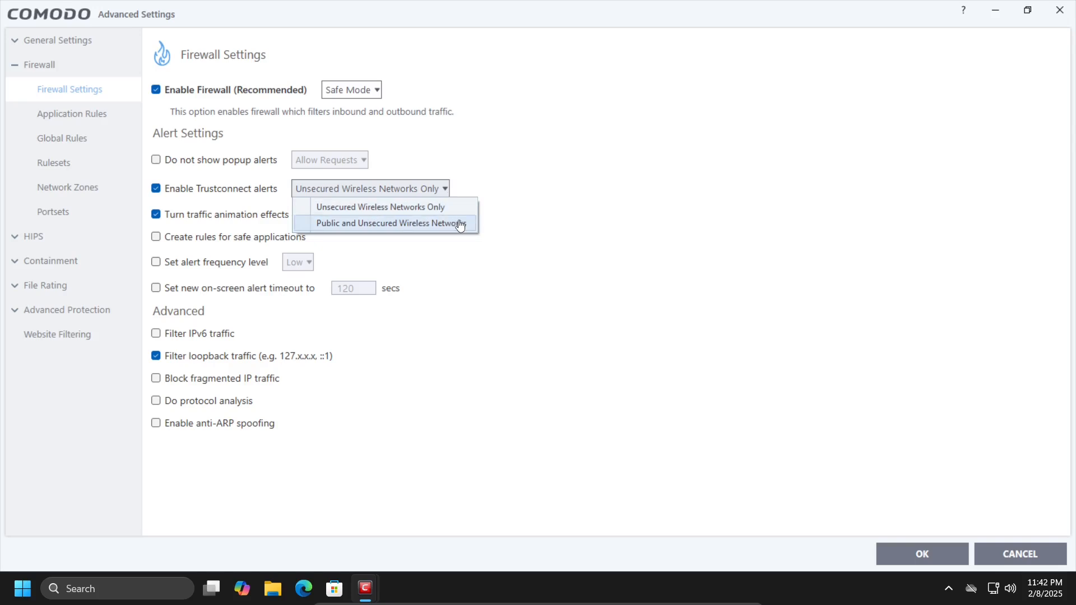
click(460, 224)
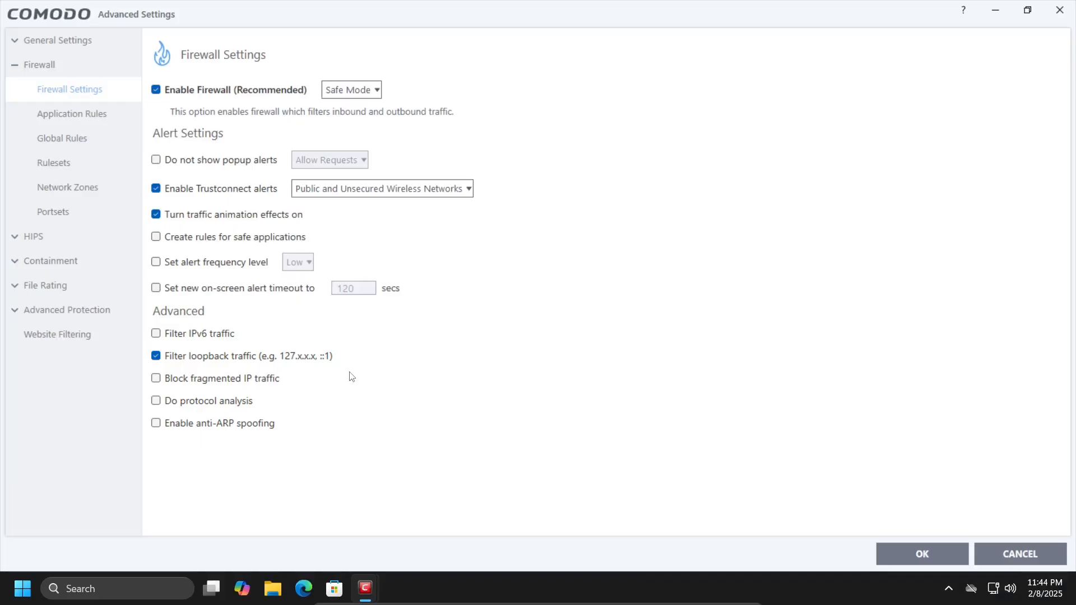
- Enable blocking of fragmented IP traffic, protocol analysis, and anti-ARP spoofing for the firewall
click(156, 384)
click(234, 407)
click(250, 425)
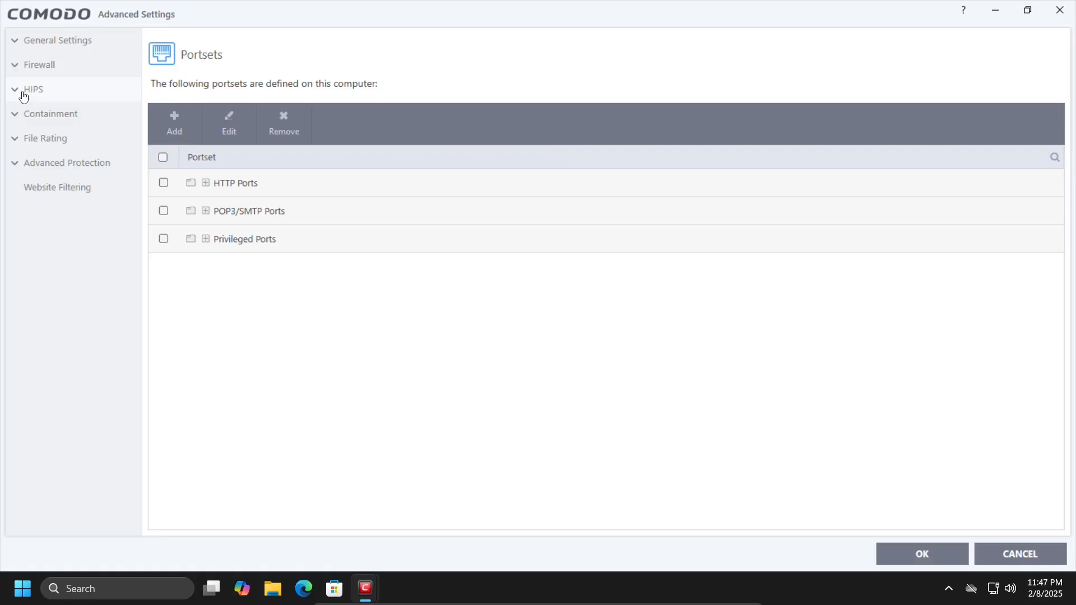
- Add Keyboard and Computer Monitor to the objects monitored against direct access in the HIPS monitoring settings
click(21, 90)
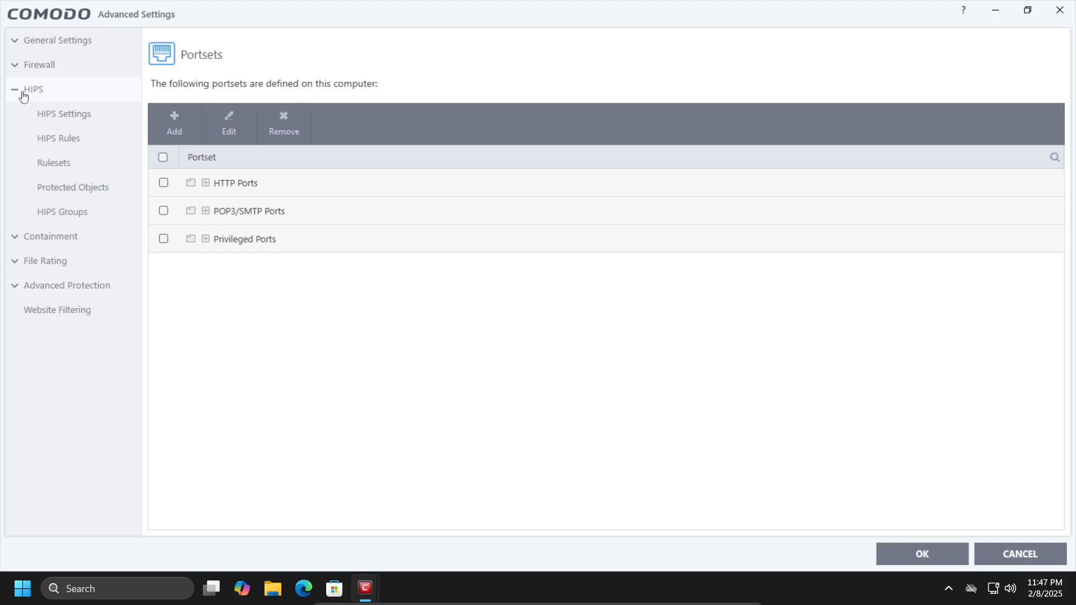
click(68, 124)
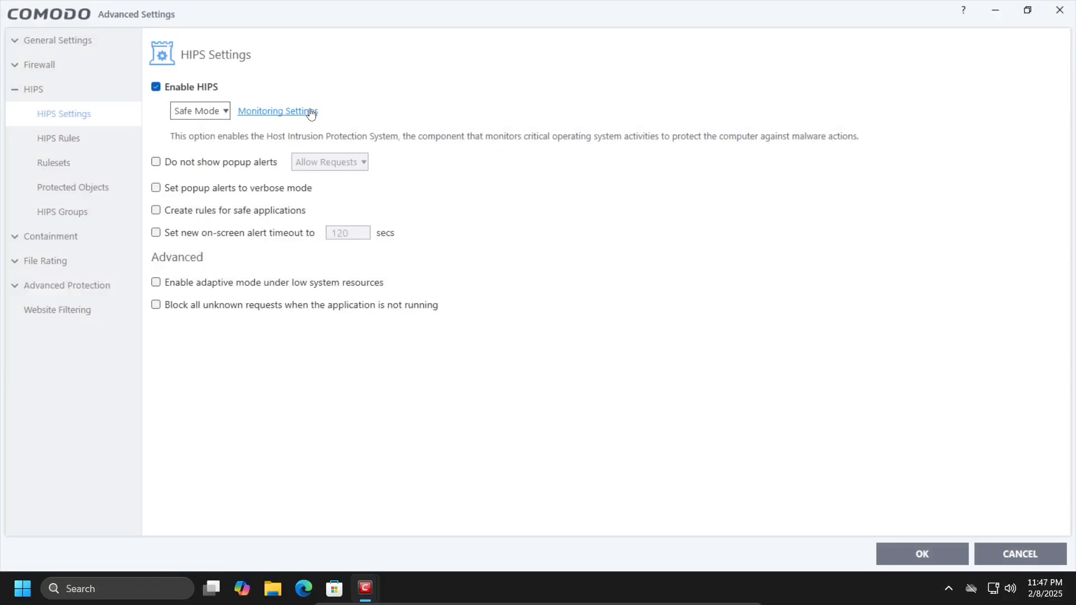
click(310, 111)
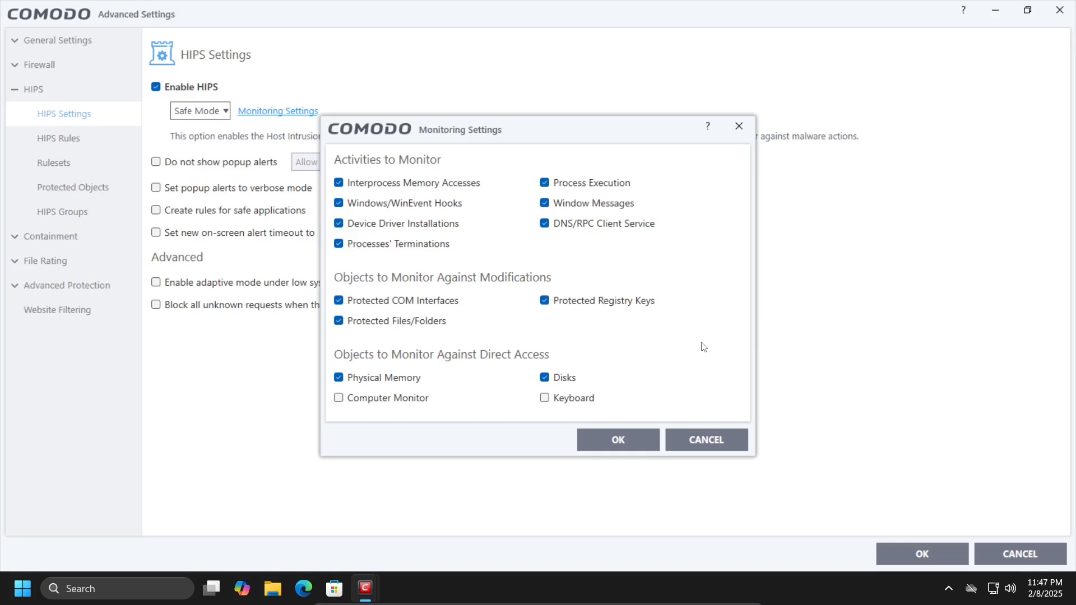
click(544, 397)
click(338, 398)
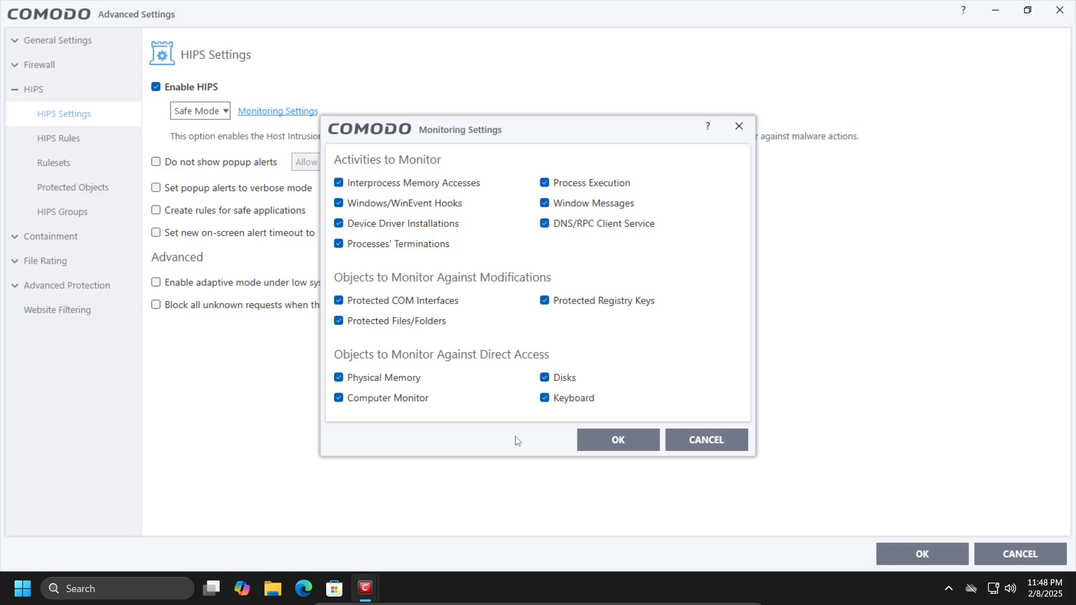